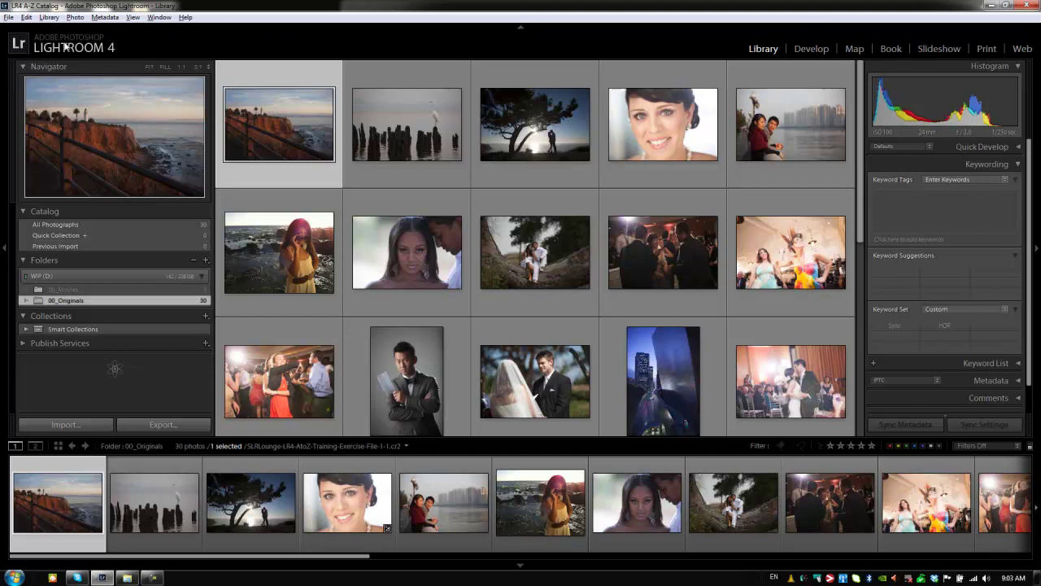
Open Identity Plate Setup and enable the custom identity plate.
left_click(27, 18)
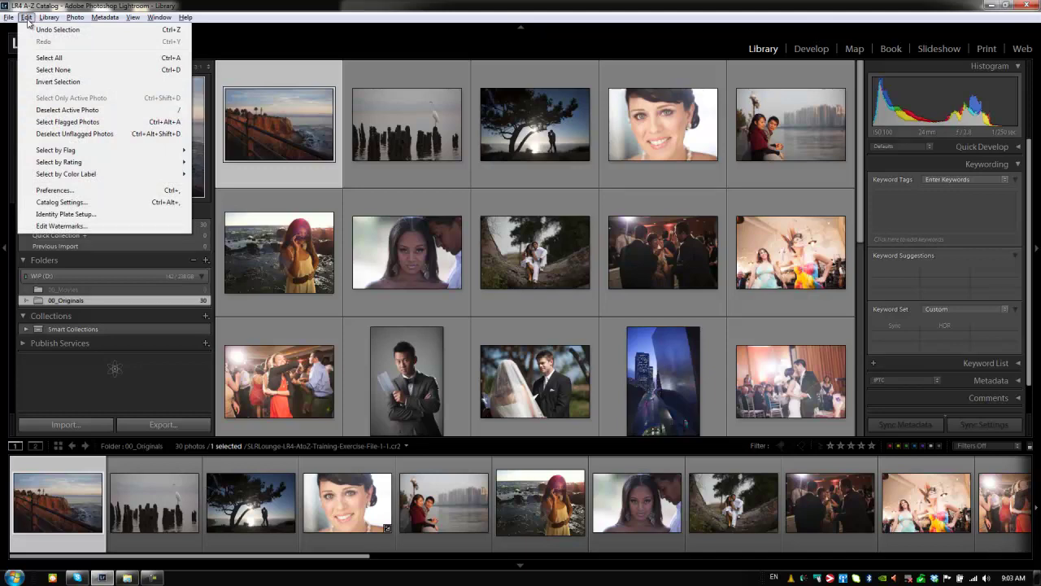
left_click(66, 215)
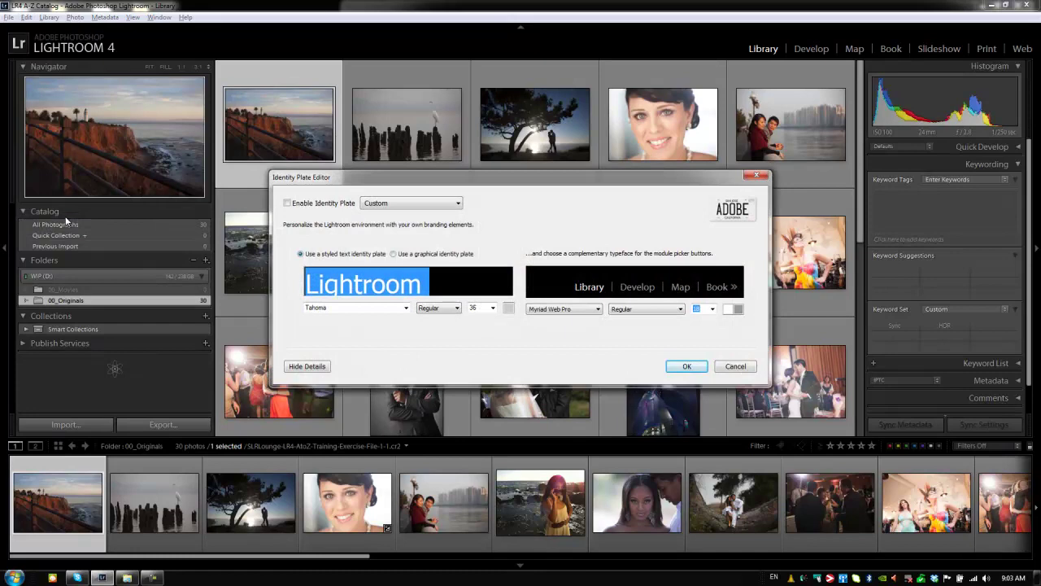
left_click(287, 203)
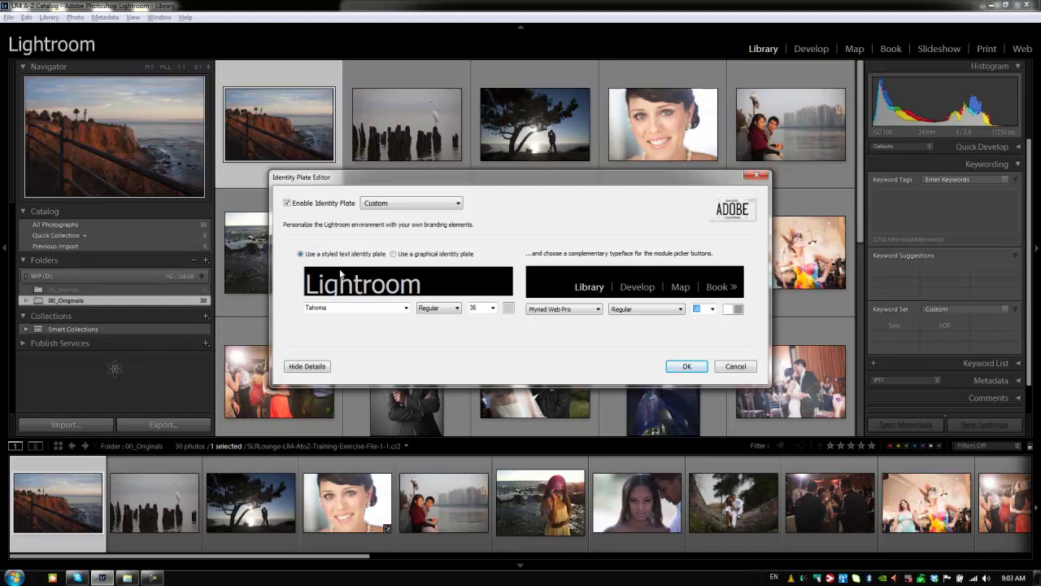
Replace the plate text with 'SLR Lounge', keeping the Tahoma font.
left_click(378, 286)
left_click_drag(423, 284, 227, 283)
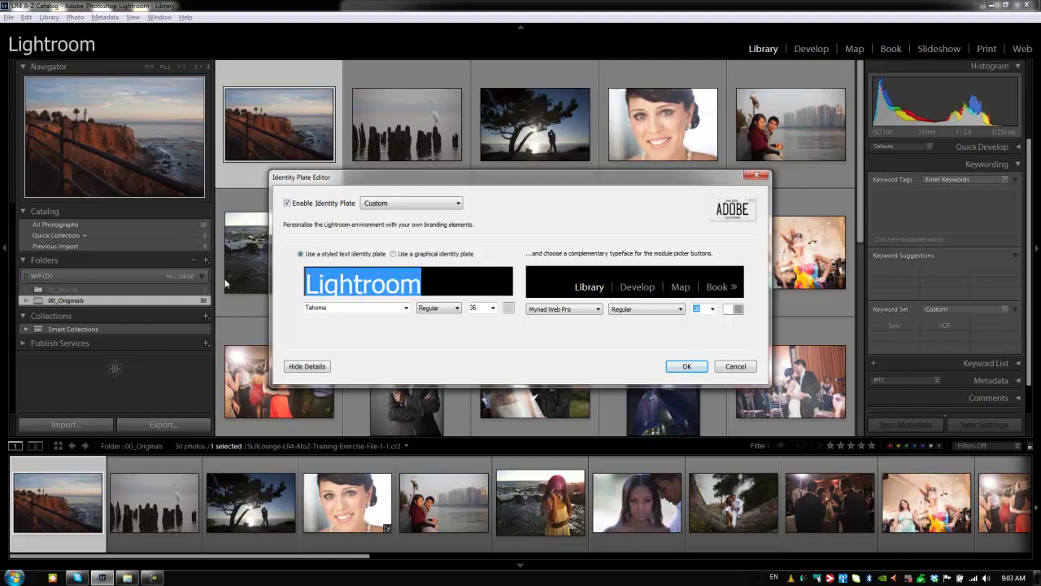
type("SLR Lounge")
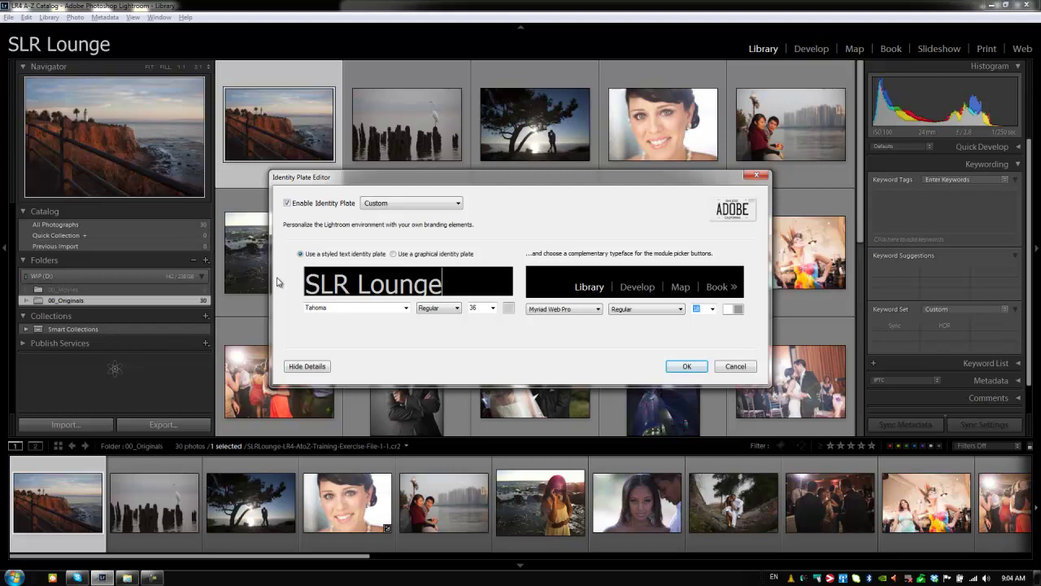
key("ctrl+a")
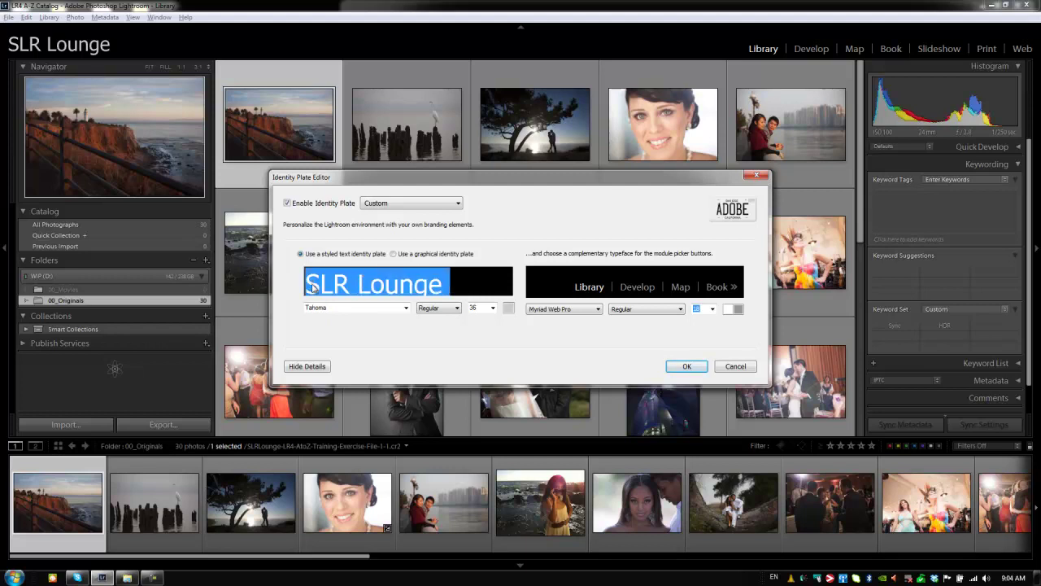
left_click(405, 308)
left_click(405, 308)
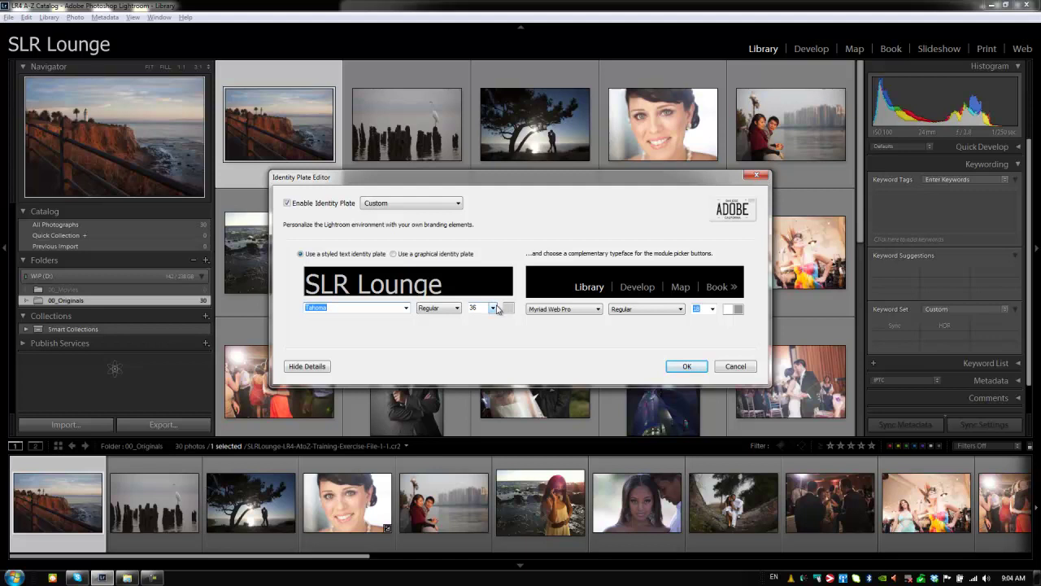
Switch to a graphical identity plate and pick slrlounge-logo.jpg in 00_ExerciseFiles.
left_click(394, 254)
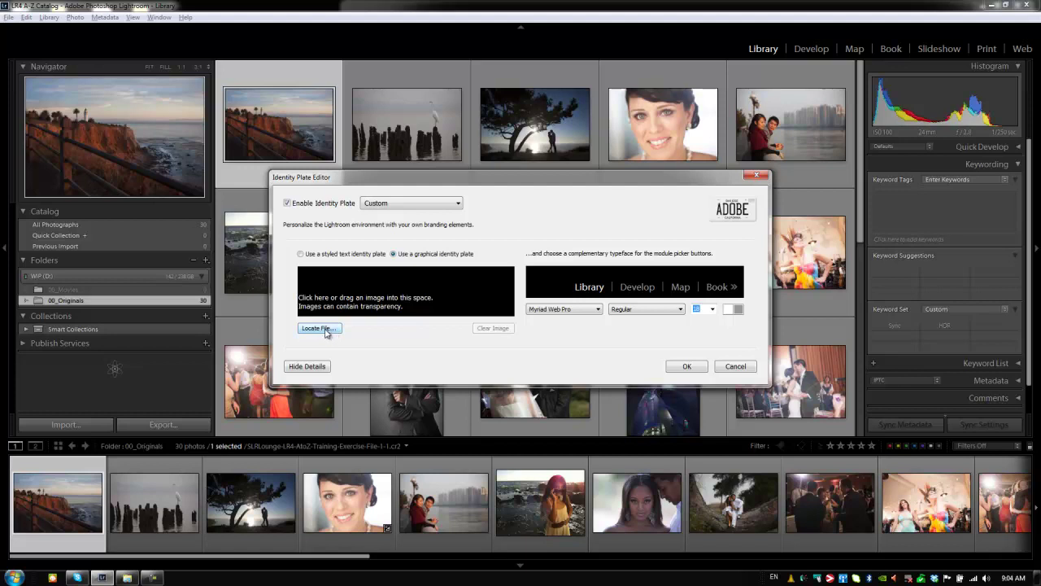
left_click(326, 331)
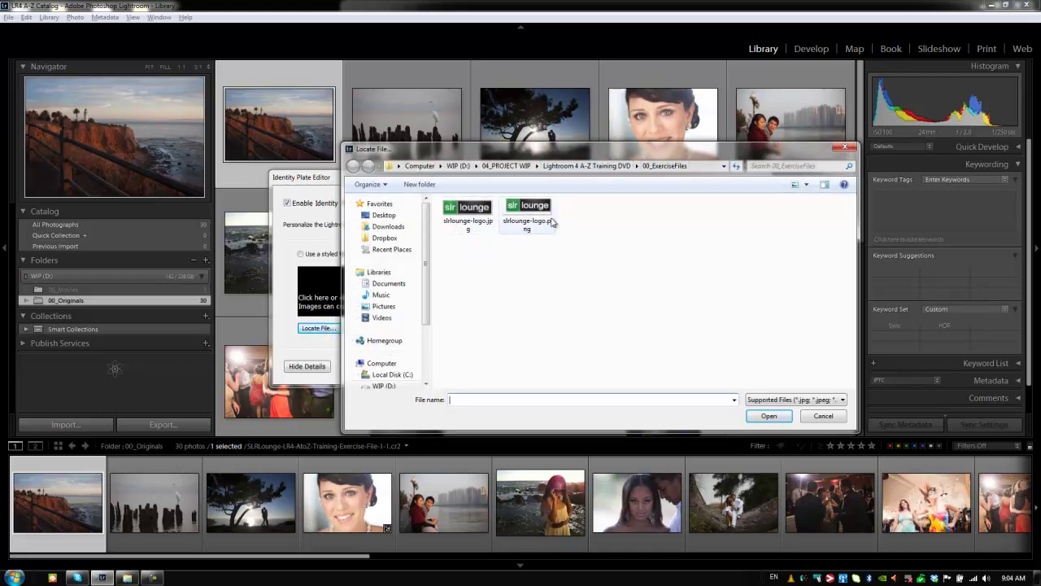
left_click(474, 217)
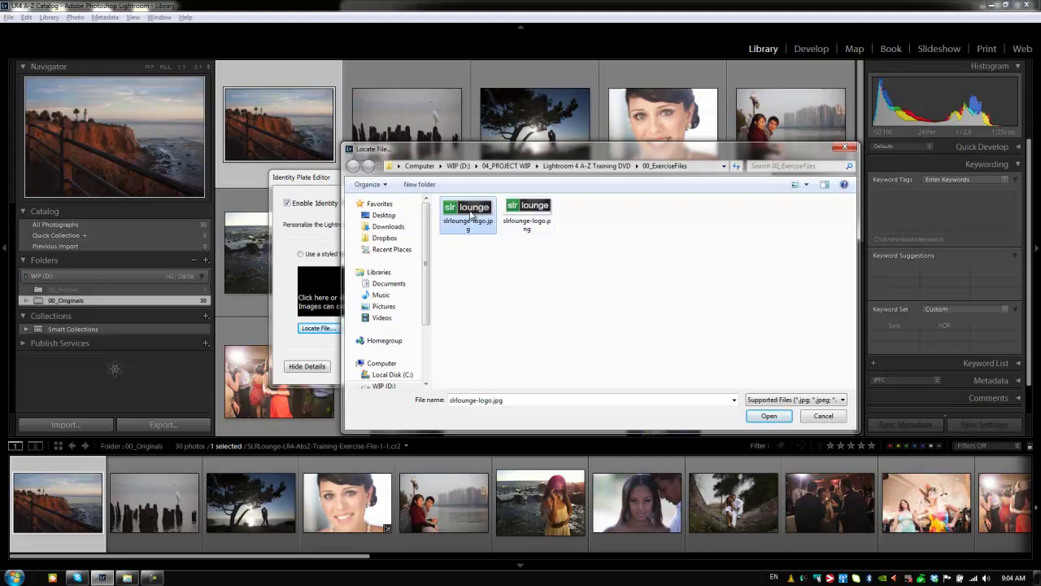
Load slrlounge-logo.jpg as the plate, then browse for a different logo file.
double_click(468, 215)
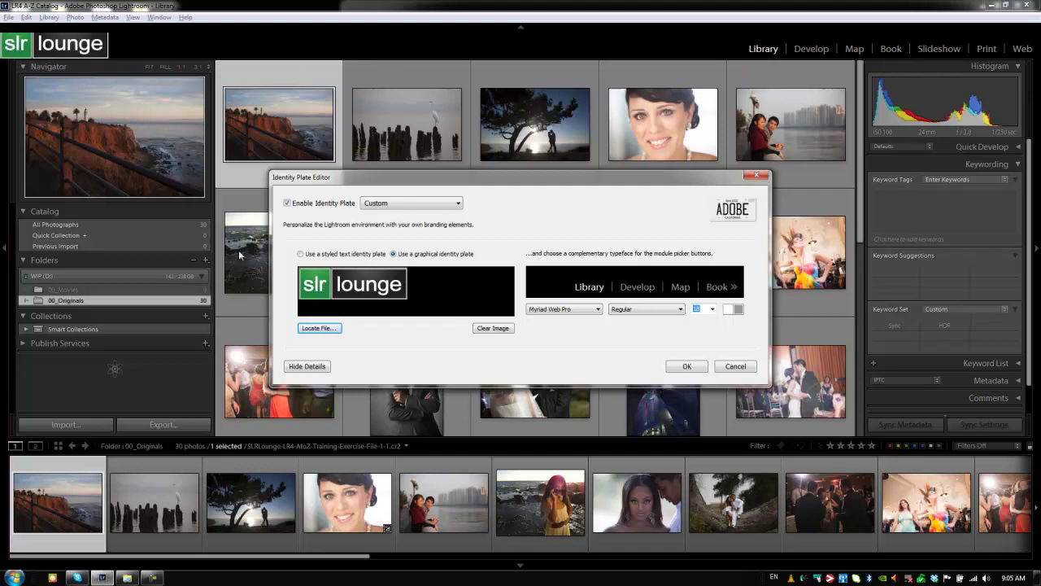
left_click(319, 329)
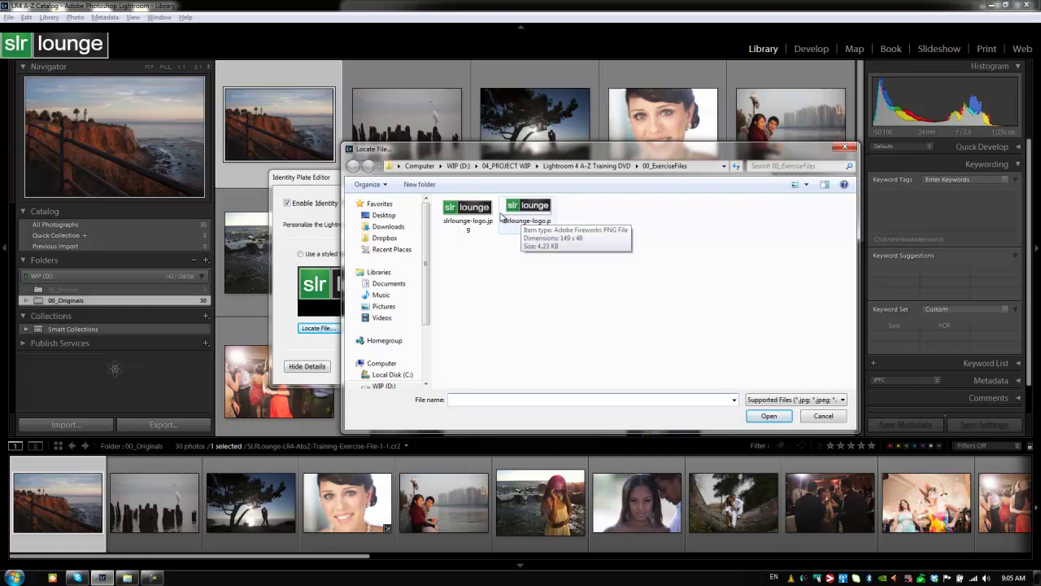
Load the transparent slrlounge-logo.png as the plate instead of the JPG.
left_click(481, 221)
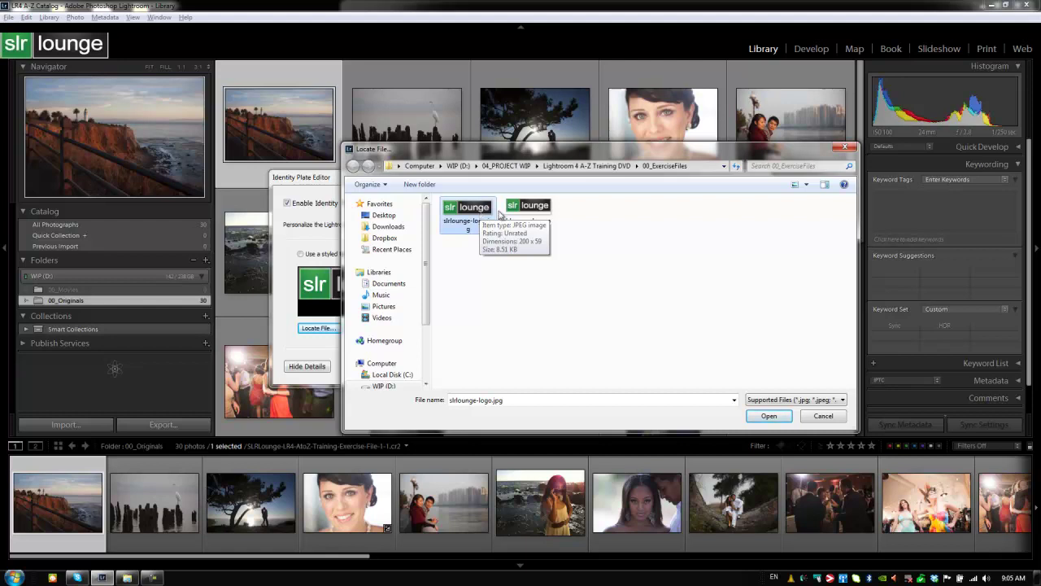
left_click(543, 213)
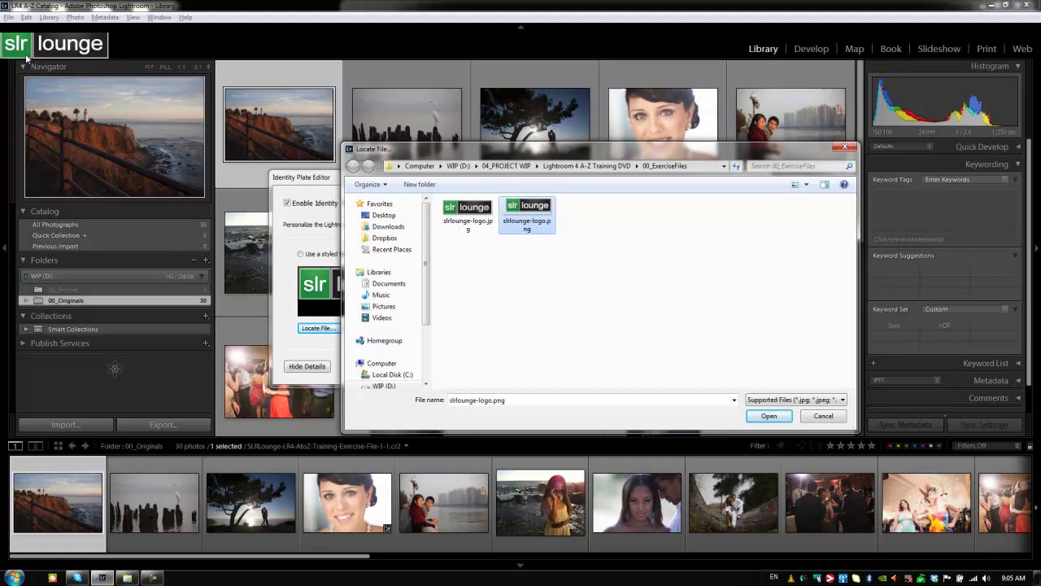
double_click(525, 214)
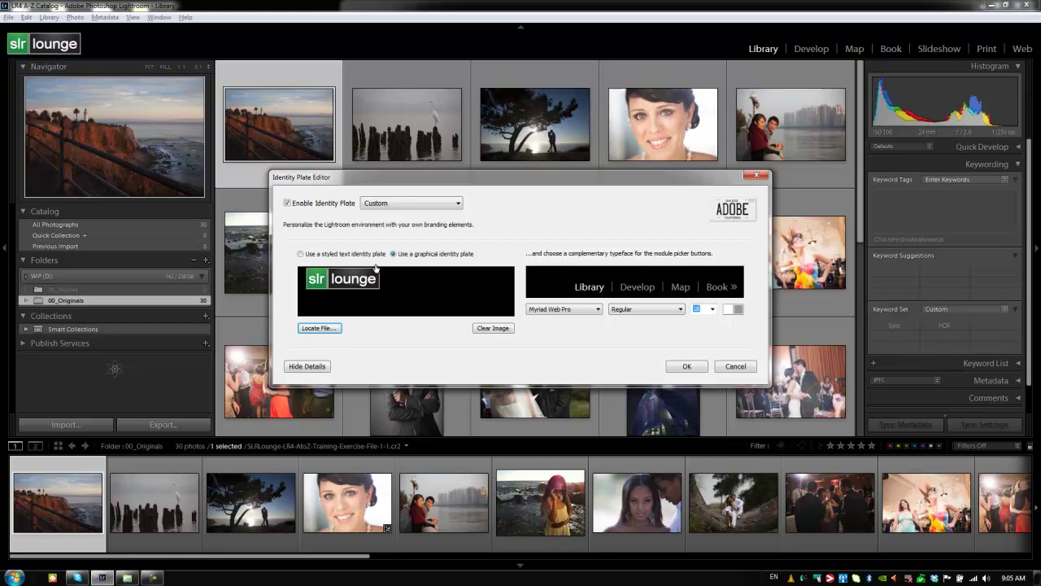
Browse again and load slrlounge-logo.png as the graphical plate image.
left_click(334, 328)
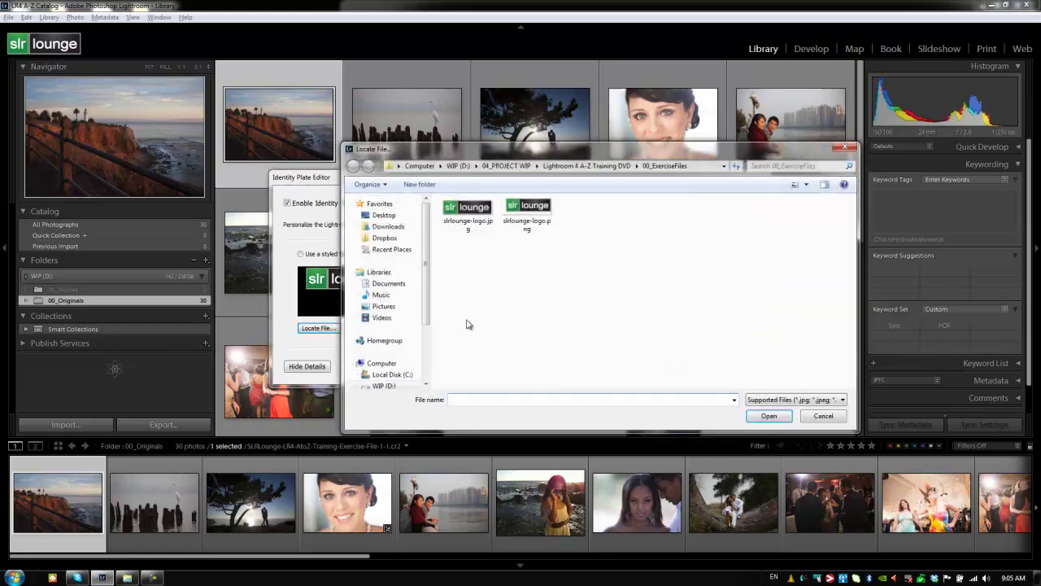
left_click(527, 215)
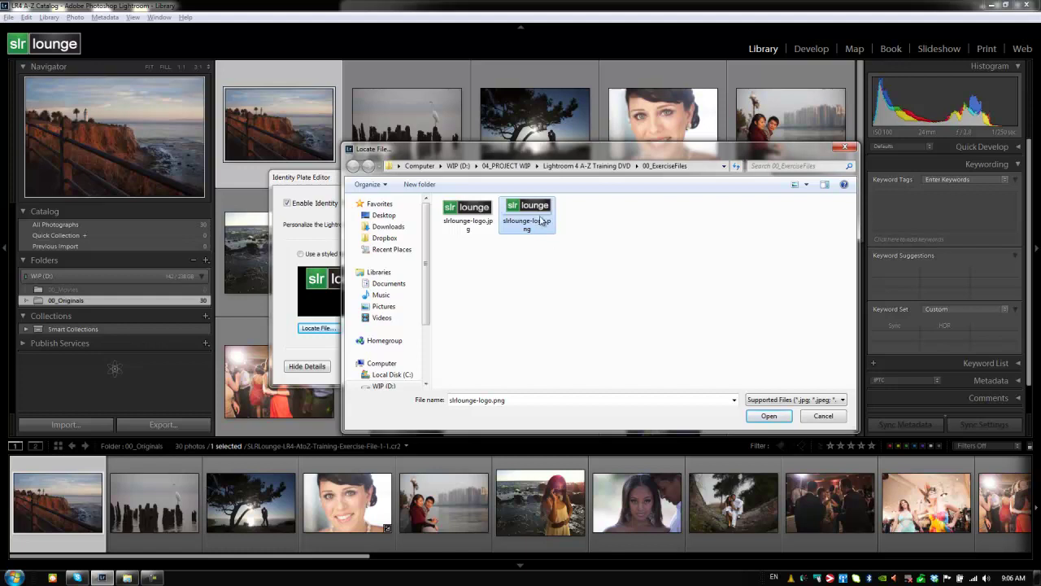
double_click(542, 218)
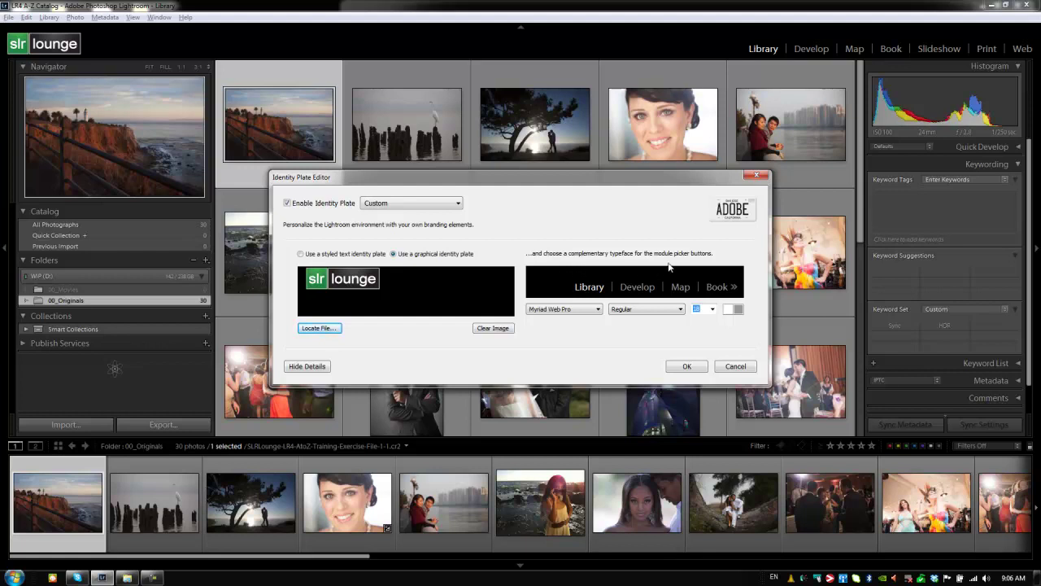
Keep module names in Myriad Web Pro Regular, trying size 24 before settling on 18.
left_click(582, 310)
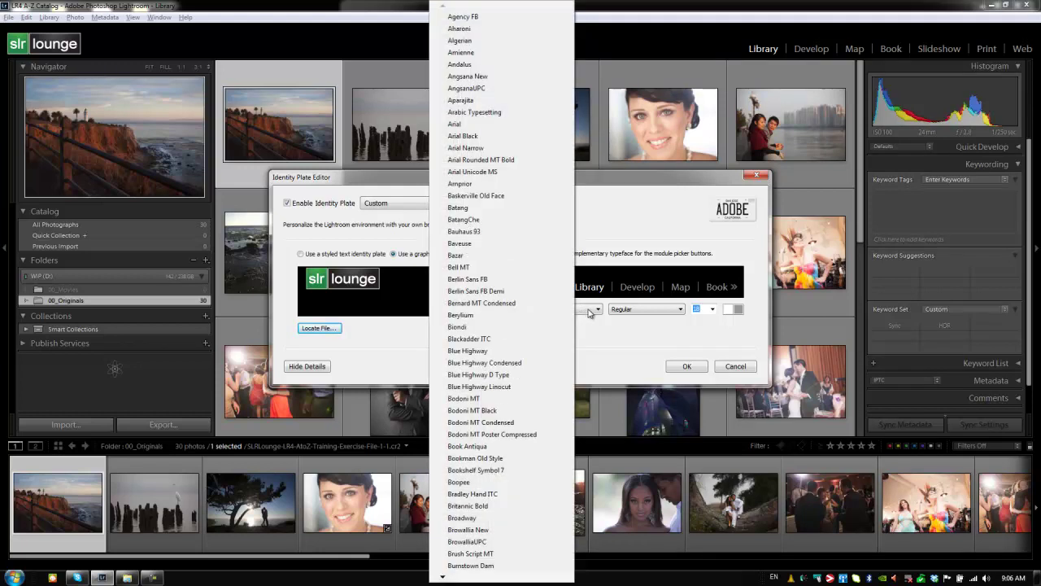
left_click(591, 312)
left_click(636, 312)
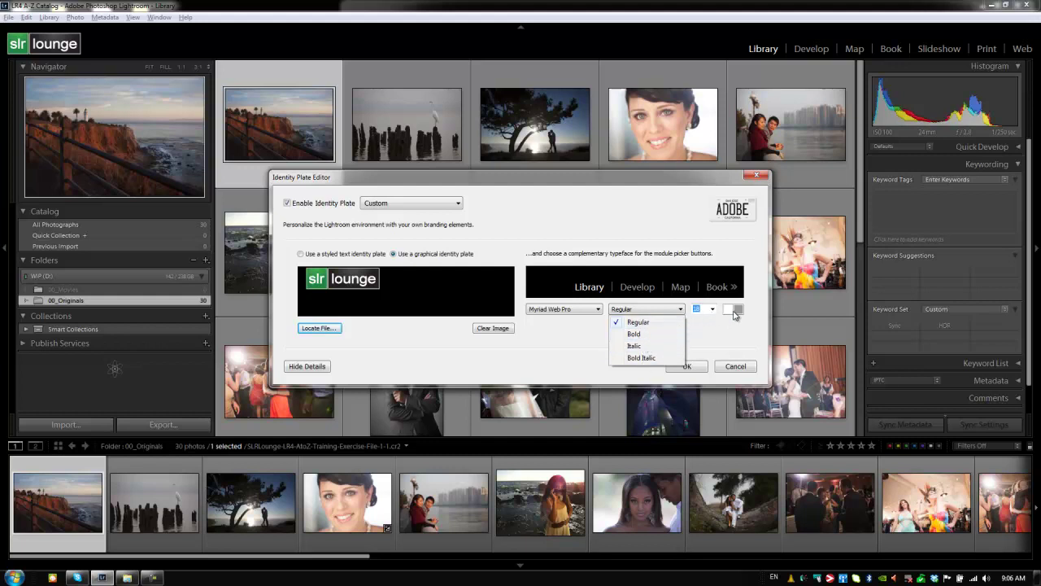
left_click(709, 328)
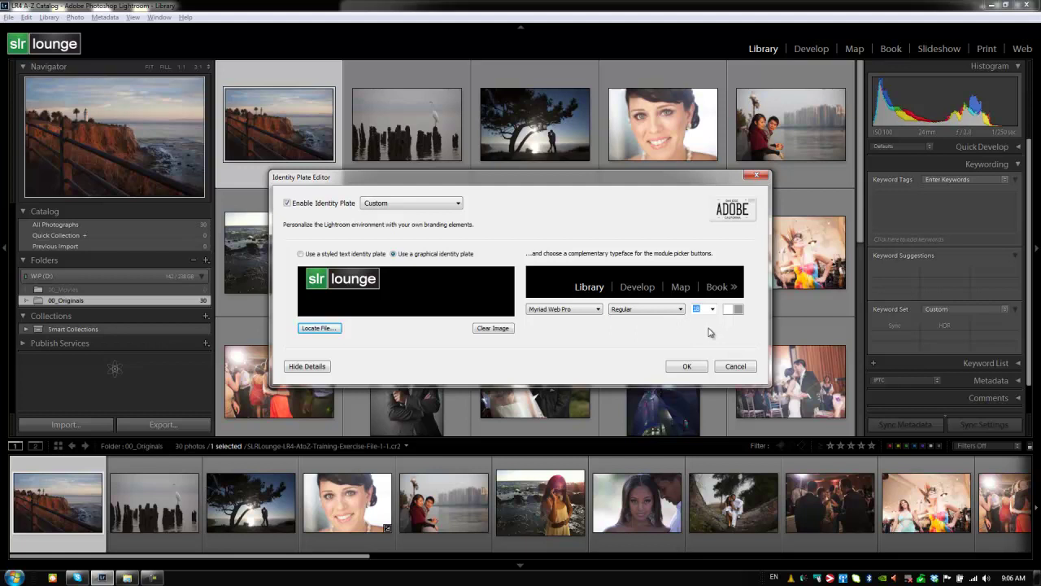
left_click(711, 309)
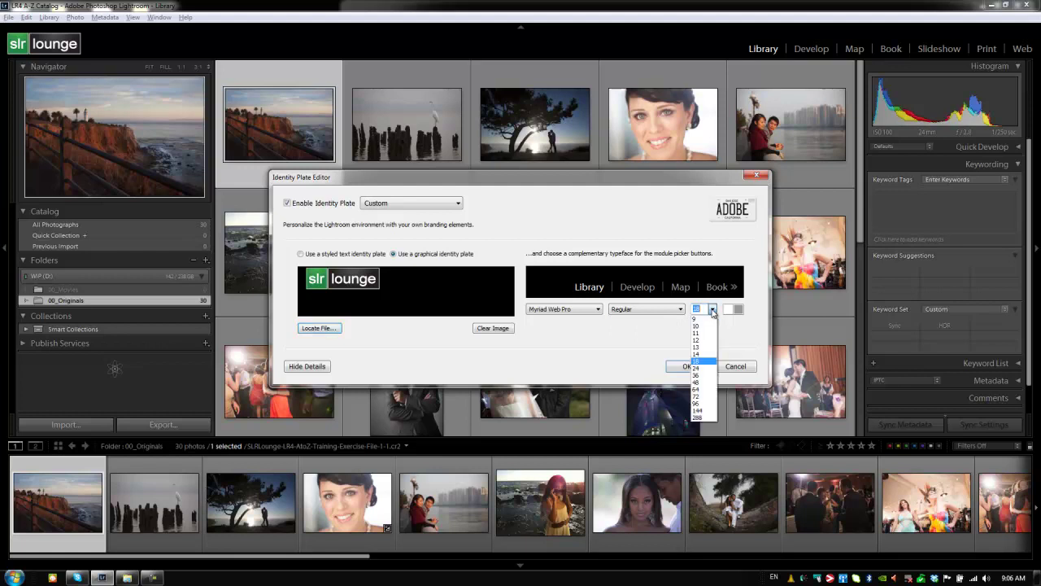
left_click(706, 368)
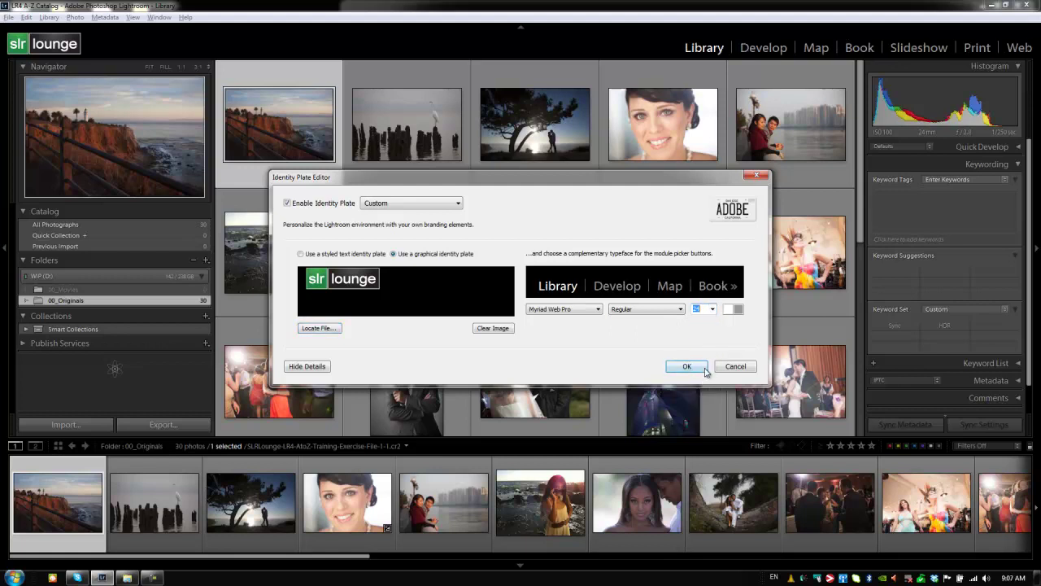
left_click(712, 309)
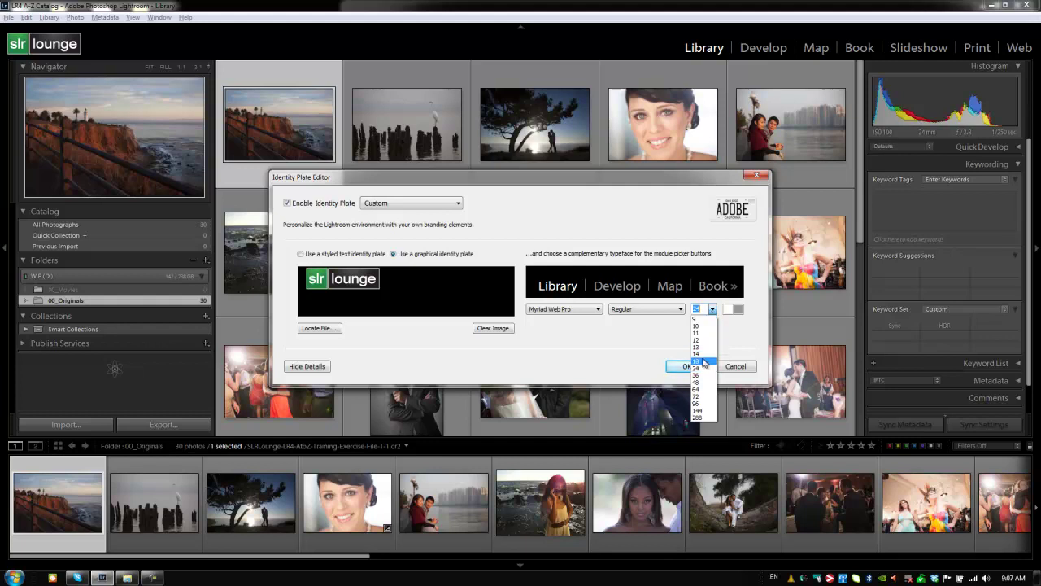
left_click(706, 340)
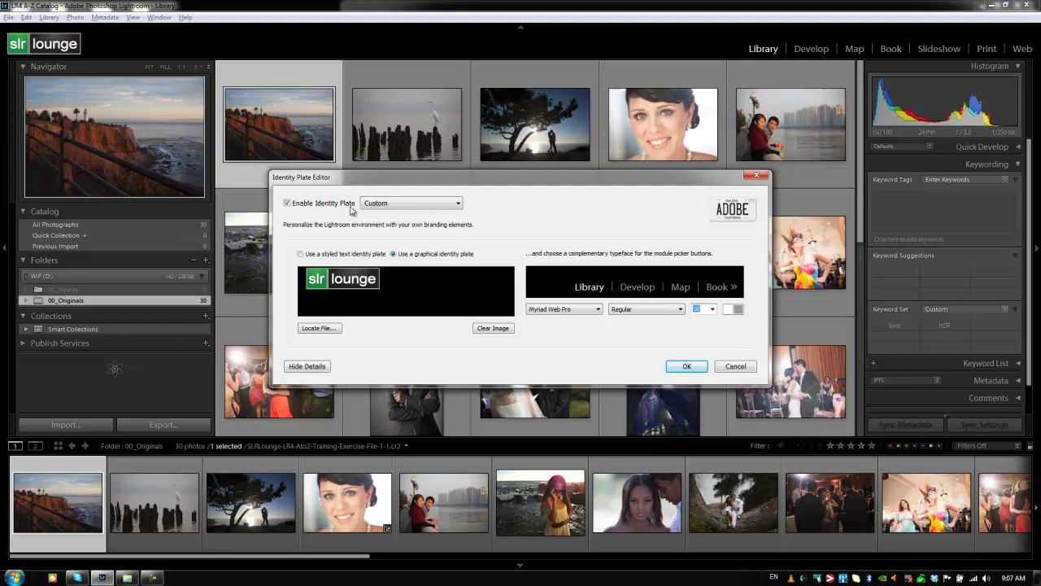
Save the current plate as a new preset named 'SLR Lounge'.
left_click(386, 210)
left_click(401, 235)
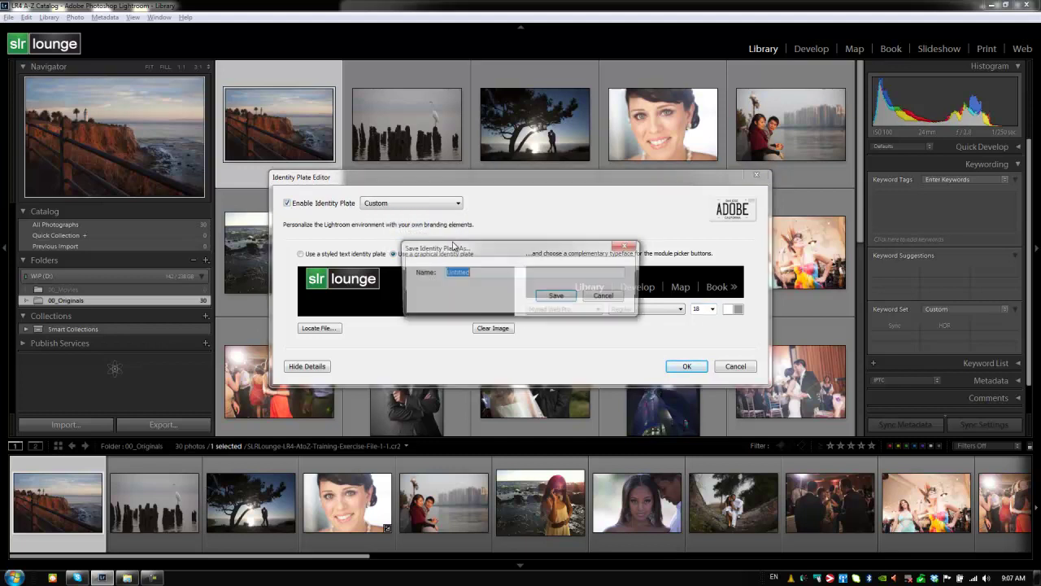
type("SLR Lounge")
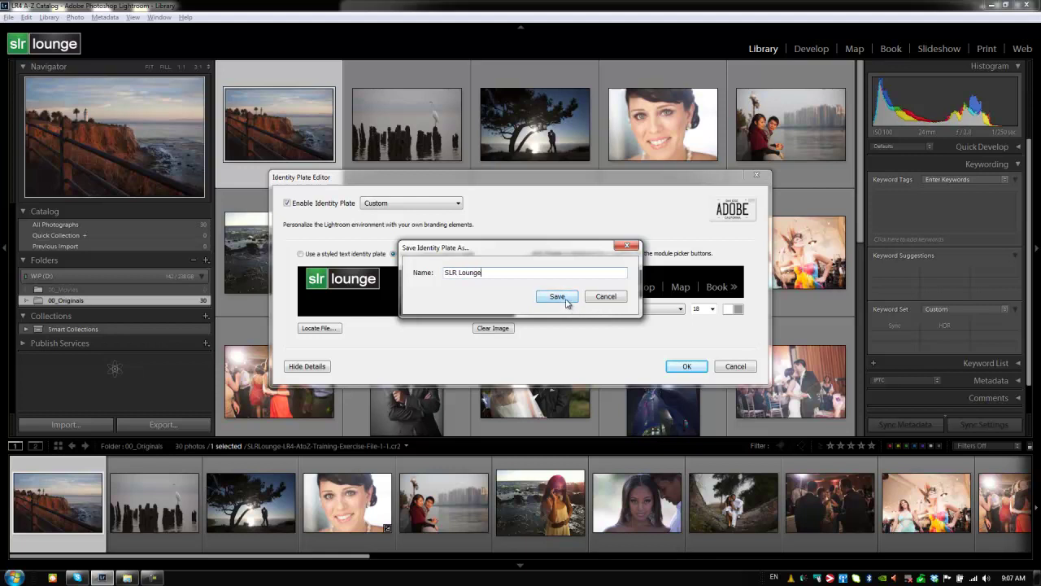
left_click(567, 299)
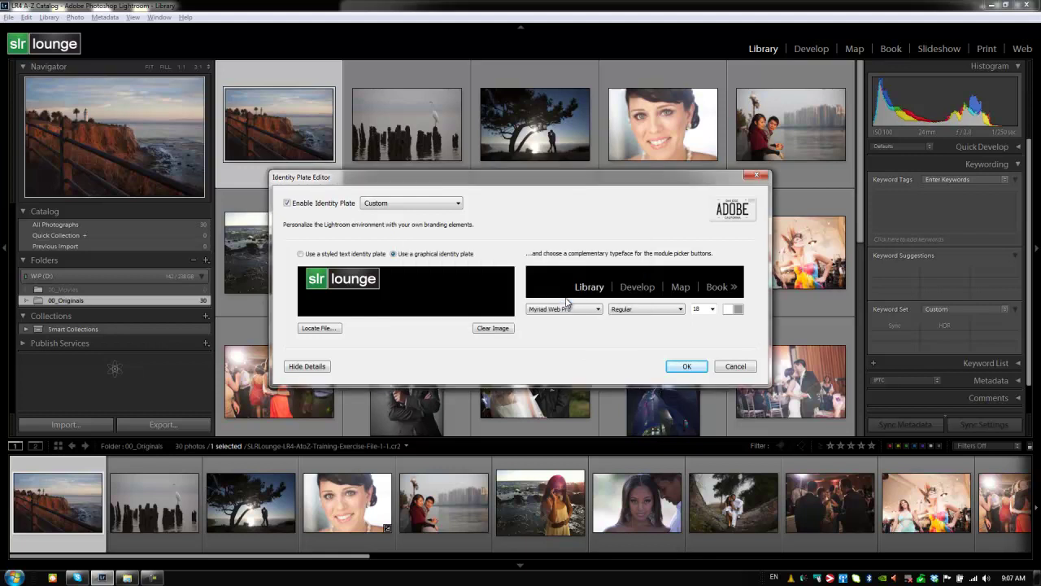
Select the SLR Lounge preset and apply it, closing the editor.
left_click(430, 205)
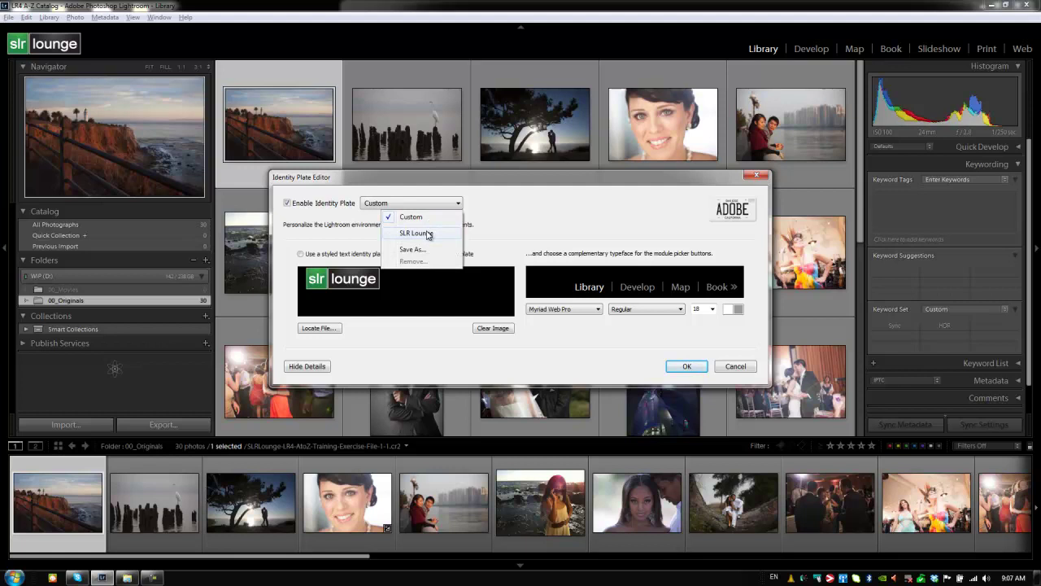
left_click(427, 234)
left_click(422, 209)
left_click(490, 213)
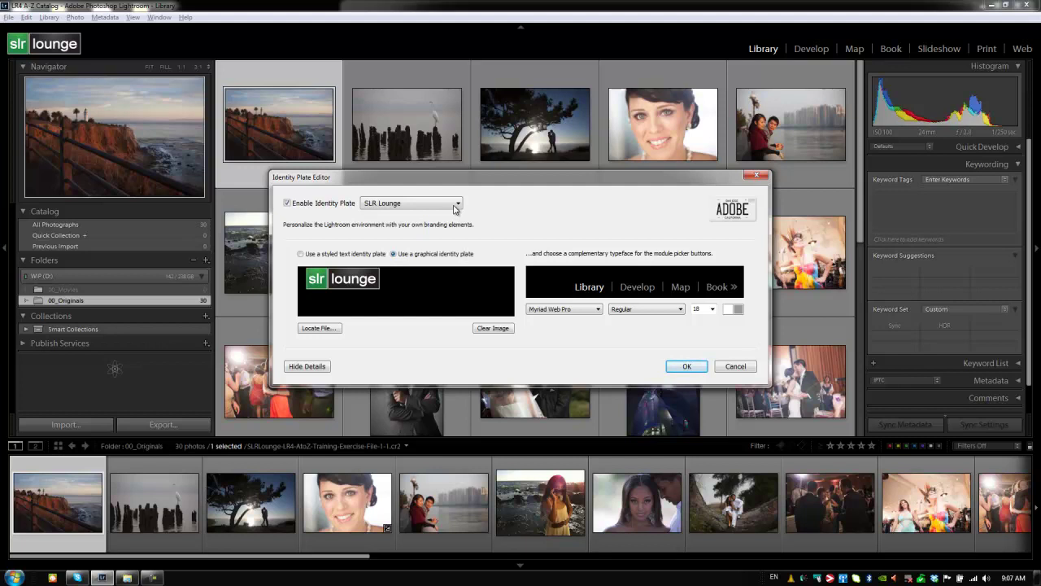
left_click(456, 205)
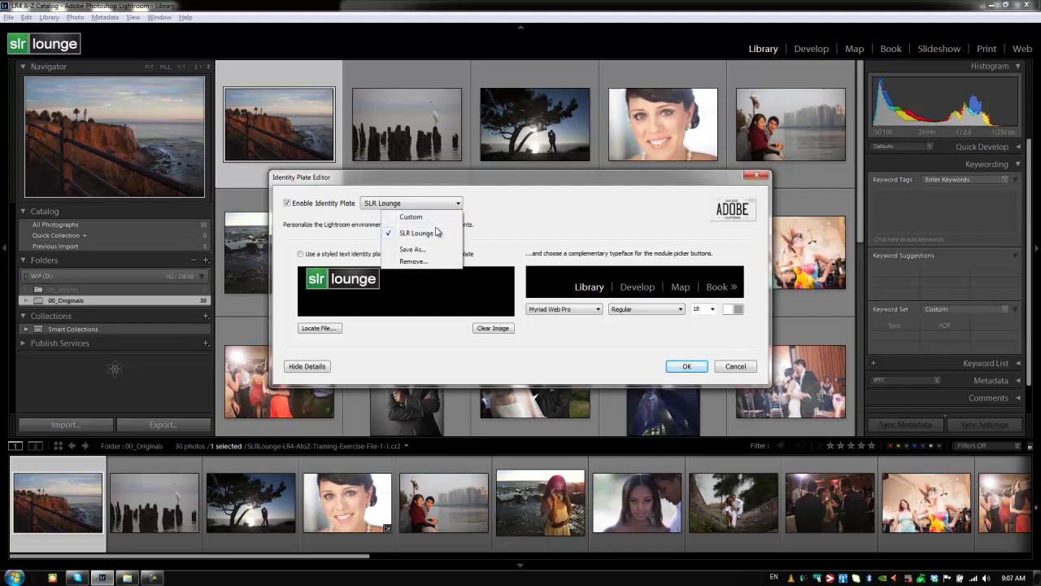
left_click(437, 234)
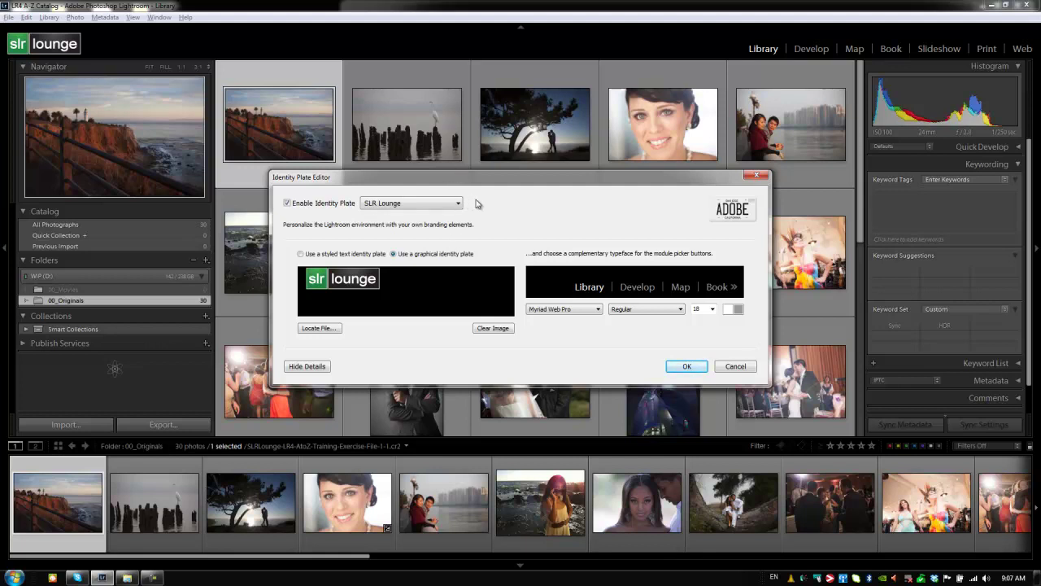
left_click(681, 366)
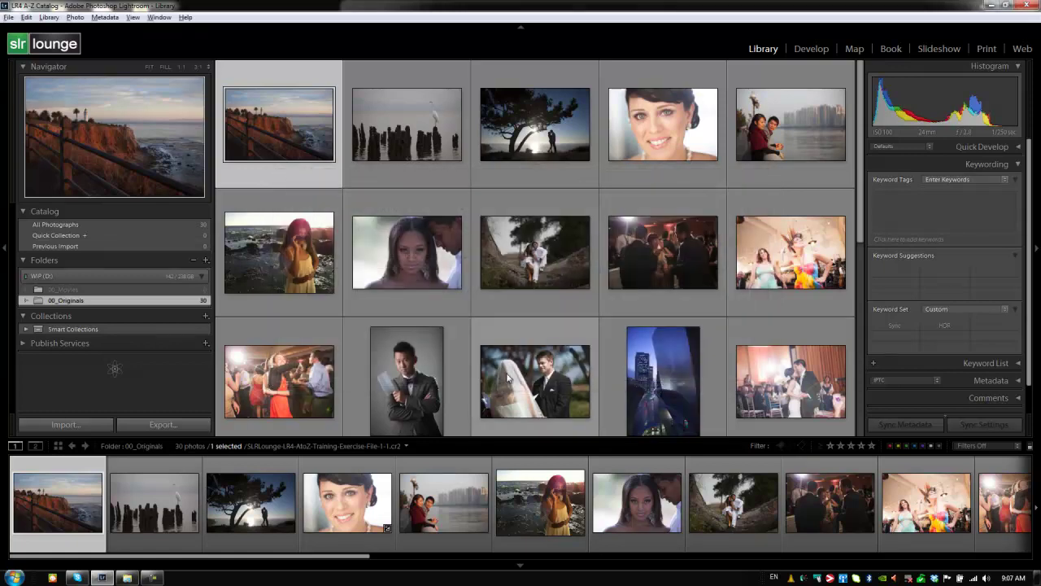